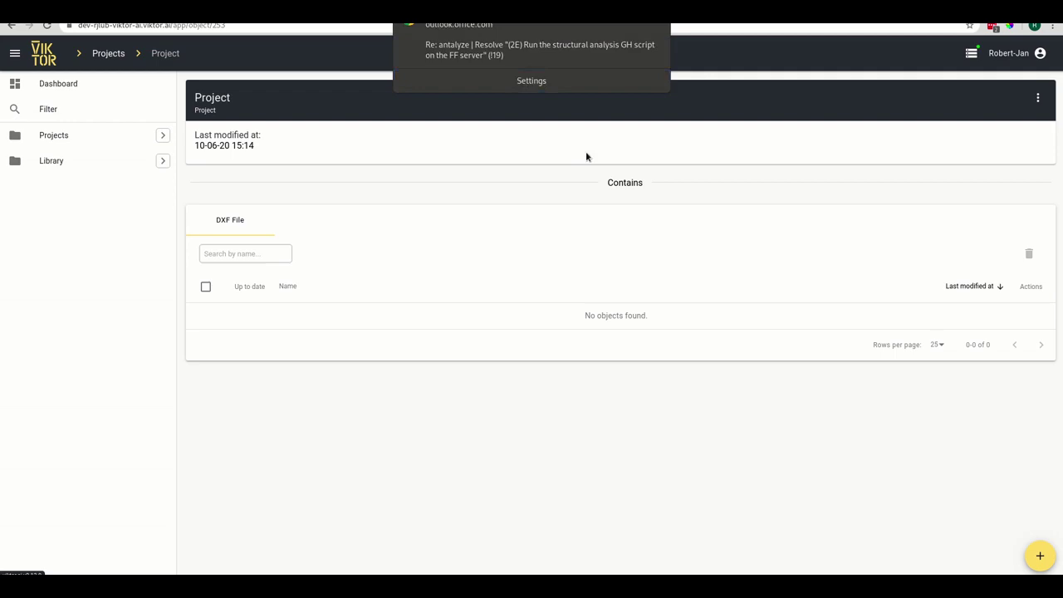
Step: Upload '3m line.dxf' as a new DXF File object in the project
{"action": "left_click", "coordinate": [1040, 555]}
{"action": "left_click", "coordinate": [545, 325]}
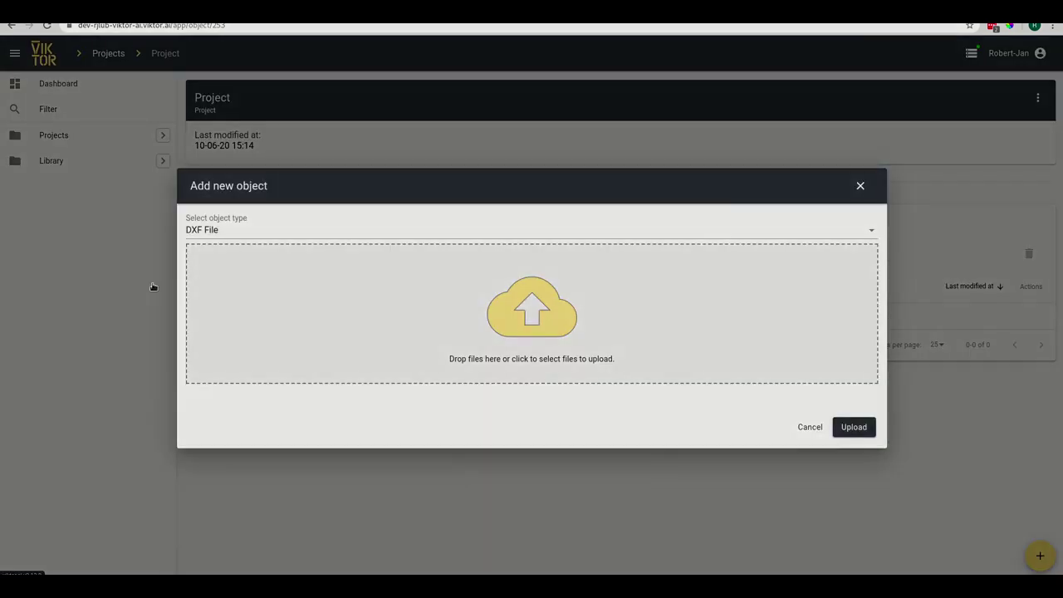
{"action": "double_click", "coordinate": [320, 74]}
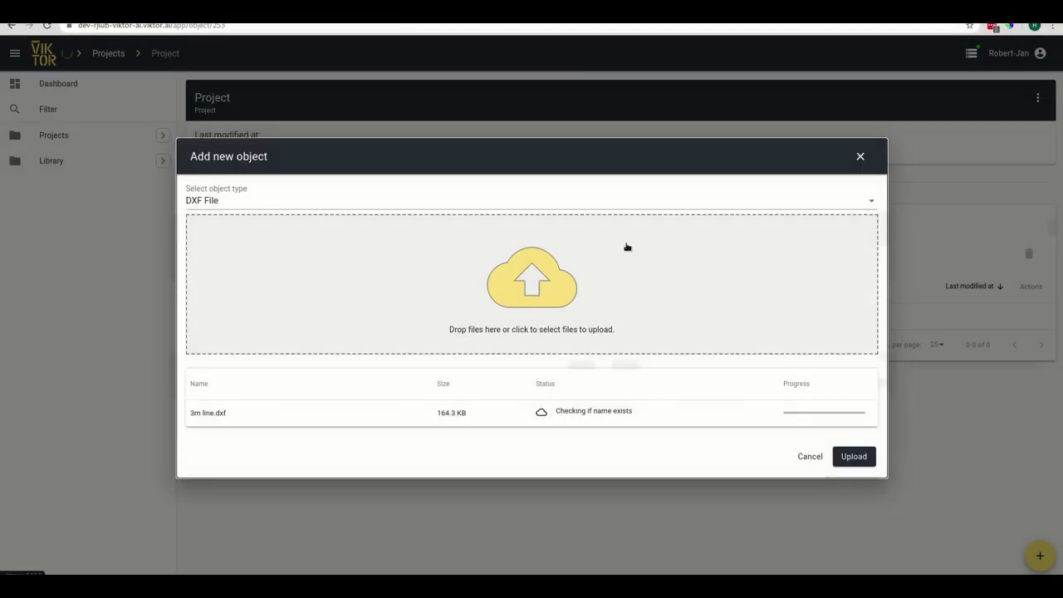
{"action": "left_click", "coordinate": [854, 458]}
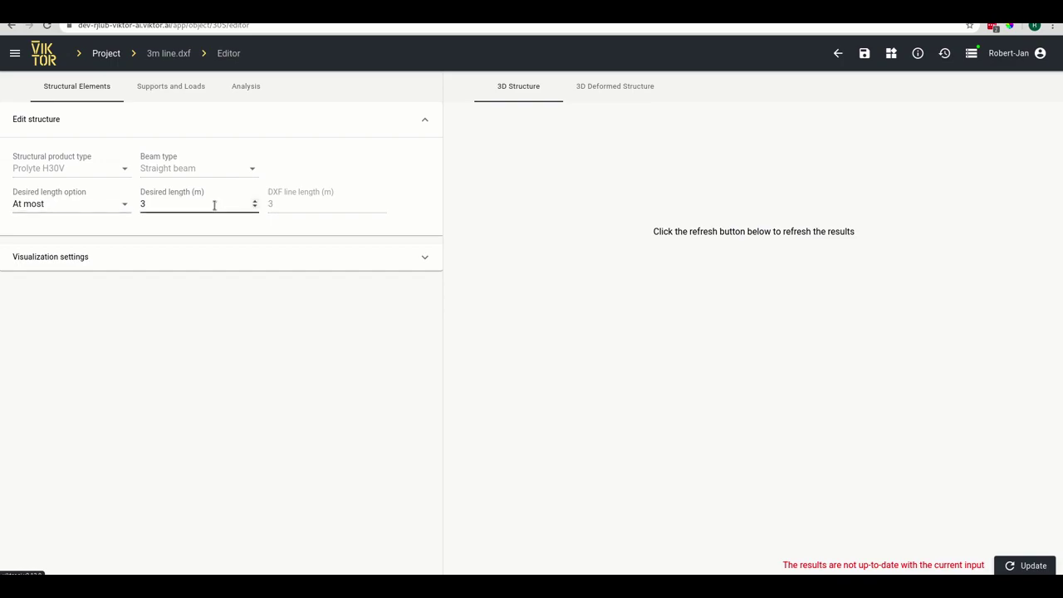
Step: Update the model with Desired length 'At most' 3 m to build the 3.0 m truss
{"action": "key", "text": "super"}
{"action": "key", "text": "super"}
{"action": "left_click", "coordinate": [1029, 564]}
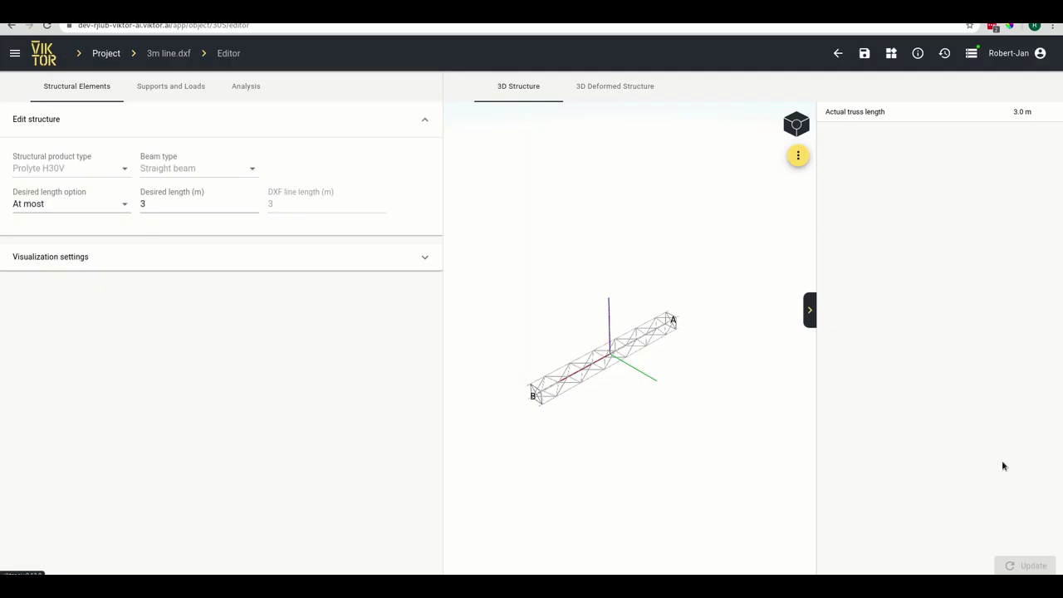
Step: Orbit and zoom the 3D truss, then collapse the truss-length summary panel
{"action": "mouse_move", "coordinate": [664, 406]}
{"action": "left_mouse_down"}
{"action": "mouse_move", "coordinate": [588, 373]}
{"action": "mouse_move", "coordinate": [674, 368]}
{"action": "left_mouse_up"}
{"action": "scroll", "coordinate": [640, 368], "scroll_direction": "up", "scroll_amount": 2}
{"action": "scroll", "coordinate": [597, 388], "scroll_direction": "up", "scroll_amount": 2}
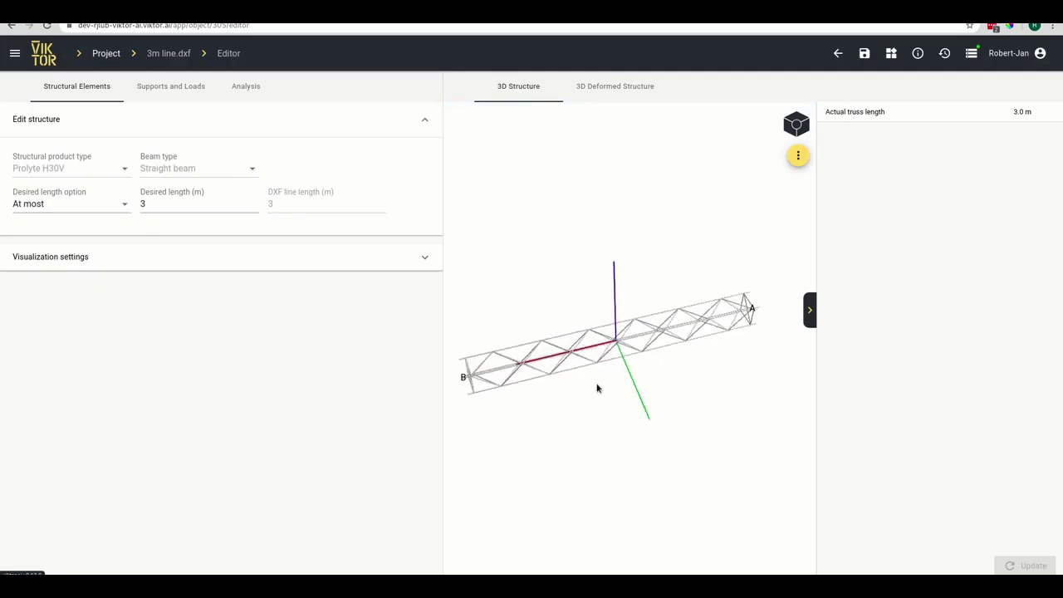
{"action": "mouse_move", "coordinate": [596, 388]}
{"action": "left_mouse_down"}
{"action": "mouse_move", "coordinate": [623, 354]}
{"action": "mouse_move", "coordinate": [600, 368]}
{"action": "mouse_move", "coordinate": [636, 337]}
{"action": "left_mouse_up"}
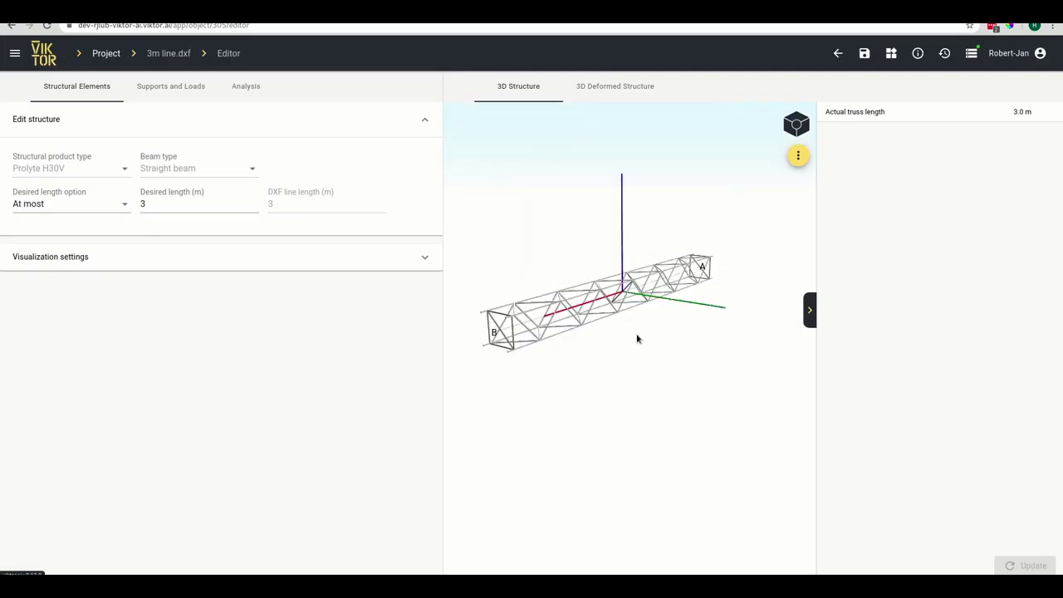
{"action": "left_click", "coordinate": [811, 312]}
Step: Orbit the truss through several angles until its vertical axis stands upright
{"action": "mouse_move", "coordinate": [723, 280]}
{"action": "left_mouse_down"}
{"action": "mouse_move", "coordinate": [711, 308]}
{"action": "mouse_move", "coordinate": [850, 285]}
{"action": "mouse_move", "coordinate": [740, 290]}
{"action": "mouse_move", "coordinate": [707, 303]}
{"action": "left_mouse_up"}
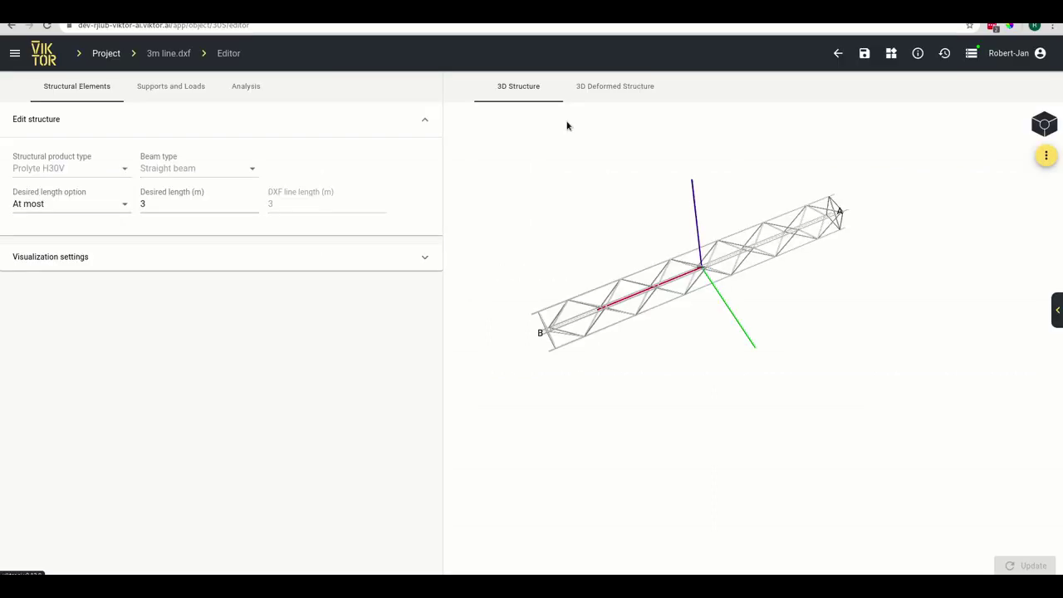
{"action": "mouse_move", "coordinate": [550, 206]}
{"action": "left_mouse_down"}
{"action": "mouse_move", "coordinate": [672, 324]}
{"action": "mouse_move", "coordinate": [707, 333]}
{"action": "mouse_move", "coordinate": [673, 337]}
{"action": "left_mouse_up"}
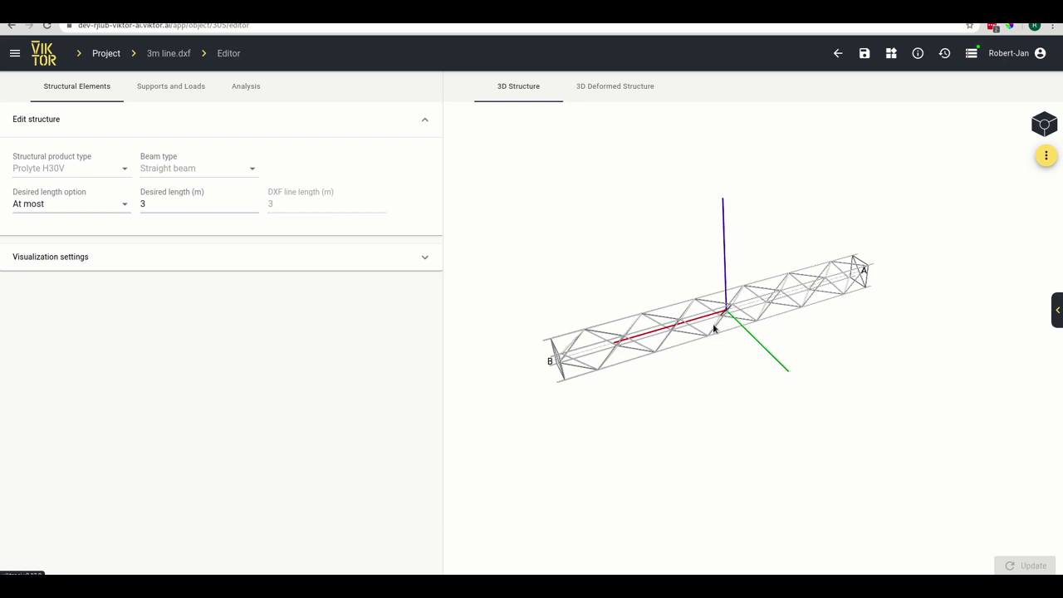
{"action": "left_click_drag", "start_coordinate": [707, 331], "coordinate": [721, 339]}
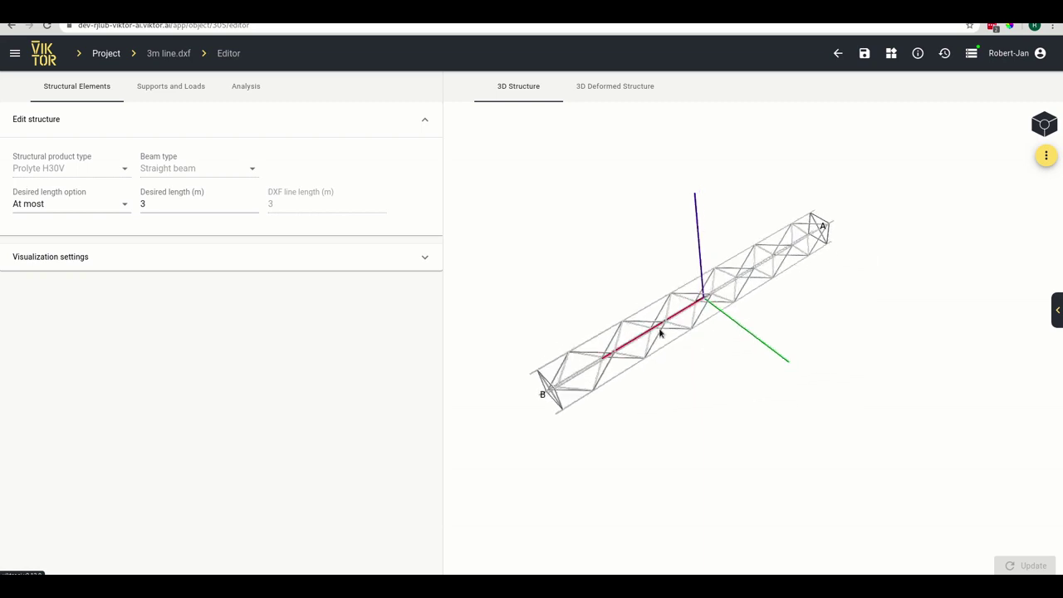
{"action": "mouse_move", "coordinate": [659, 327]}
{"action": "left_mouse_down"}
{"action": "mouse_move", "coordinate": [718, 327]}
{"action": "mouse_move", "coordinate": [752, 301]}
{"action": "mouse_move", "coordinate": [694, 349]}
{"action": "mouse_move", "coordinate": [766, 297]}
{"action": "mouse_move", "coordinate": [729, 308]}
{"action": "left_mouse_up"}
{"action": "left_click_drag", "start_coordinate": [700, 363], "coordinate": [695, 335]}
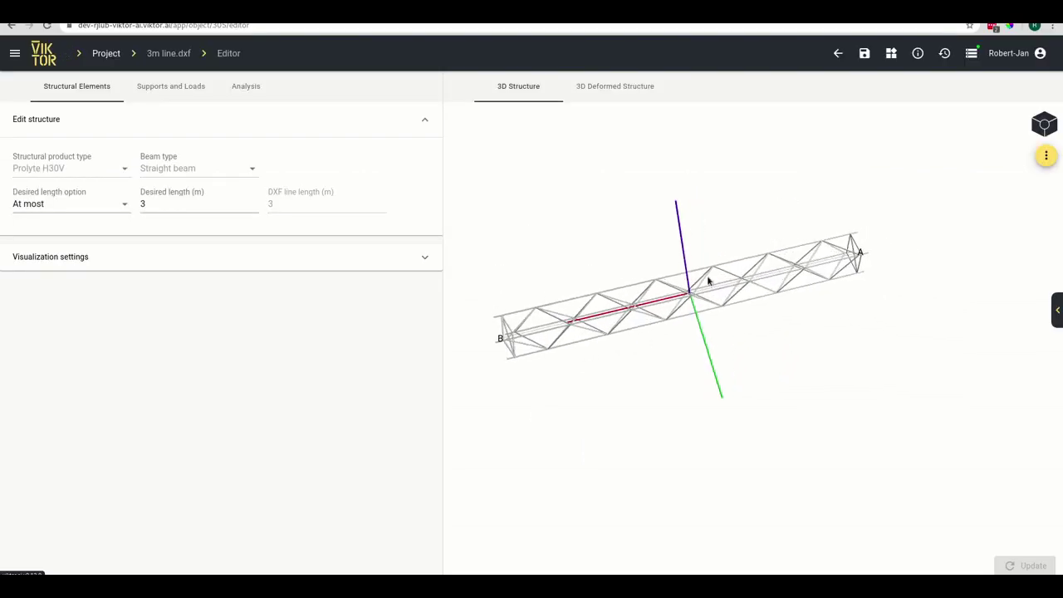
{"action": "left_click_drag", "start_coordinate": [629, 328], "coordinate": [728, 312]}
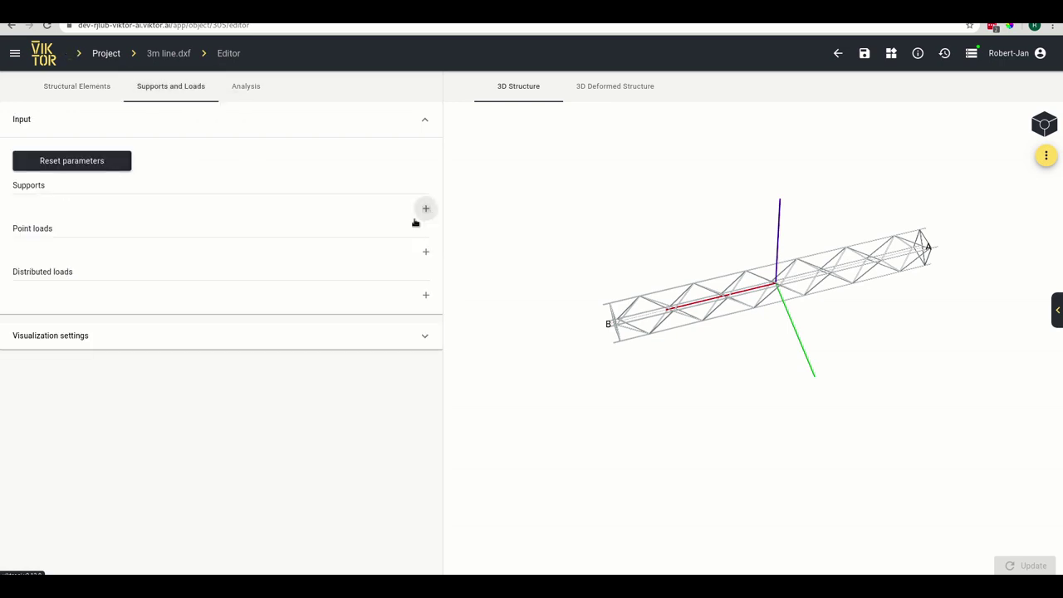
Step: Add two supports: one at distance 2, one at the truss end at 0.2
{"action": "left_click", "coordinate": [423, 210]}
{"action": "left_click", "coordinate": [334, 215]}
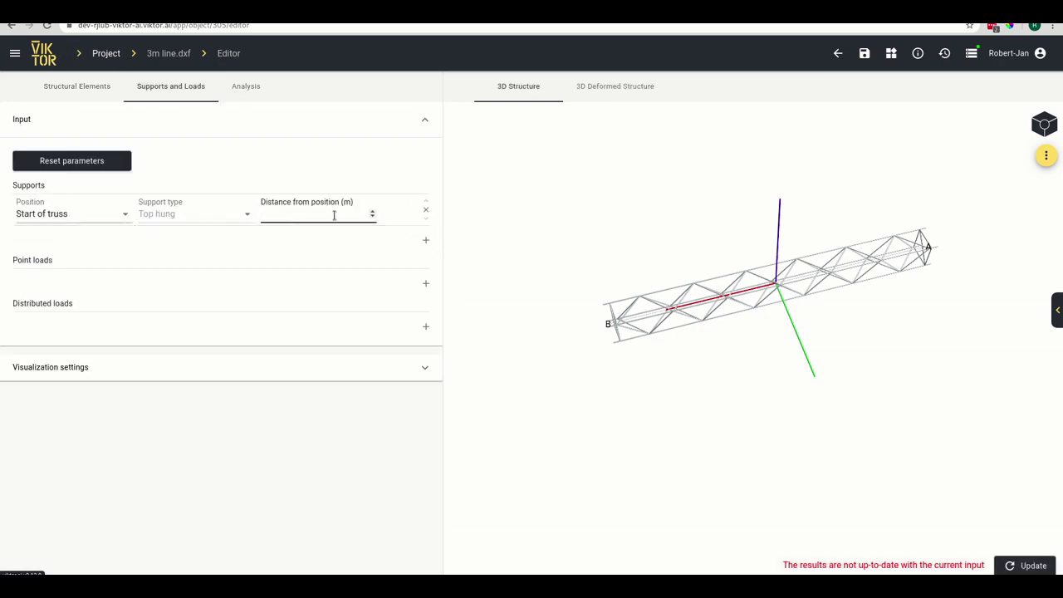
{"action": "type", "text": "02"}
{"action": "left_click", "coordinate": [425, 240]}
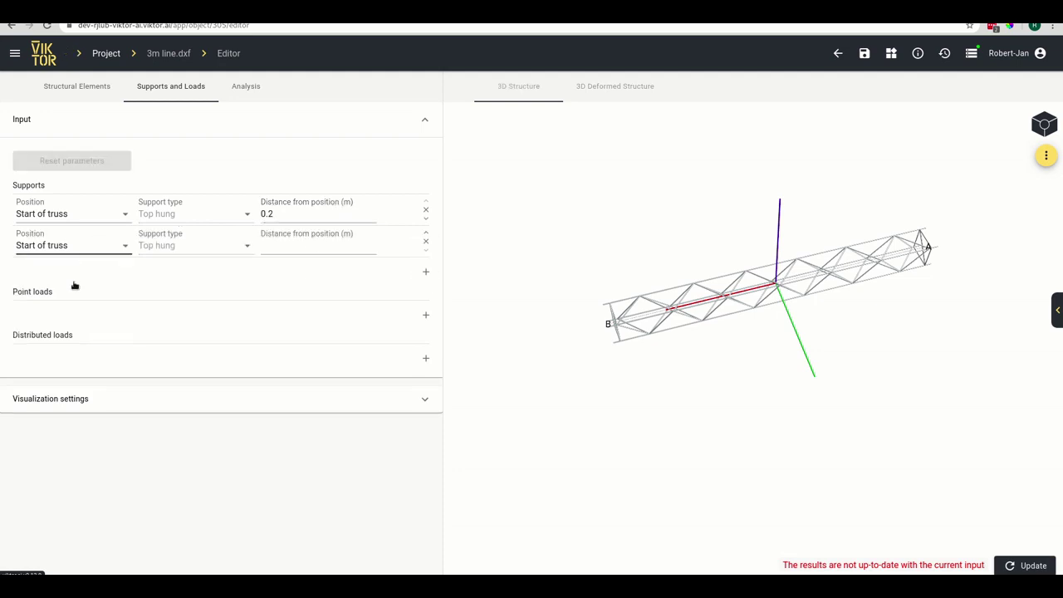
{"action": "left_click", "coordinate": [70, 247]}
{"action": "left_click", "coordinate": [48, 270]}
{"action": "left_click", "coordinate": [328, 246]}
{"action": "type", "text": "0.2"}
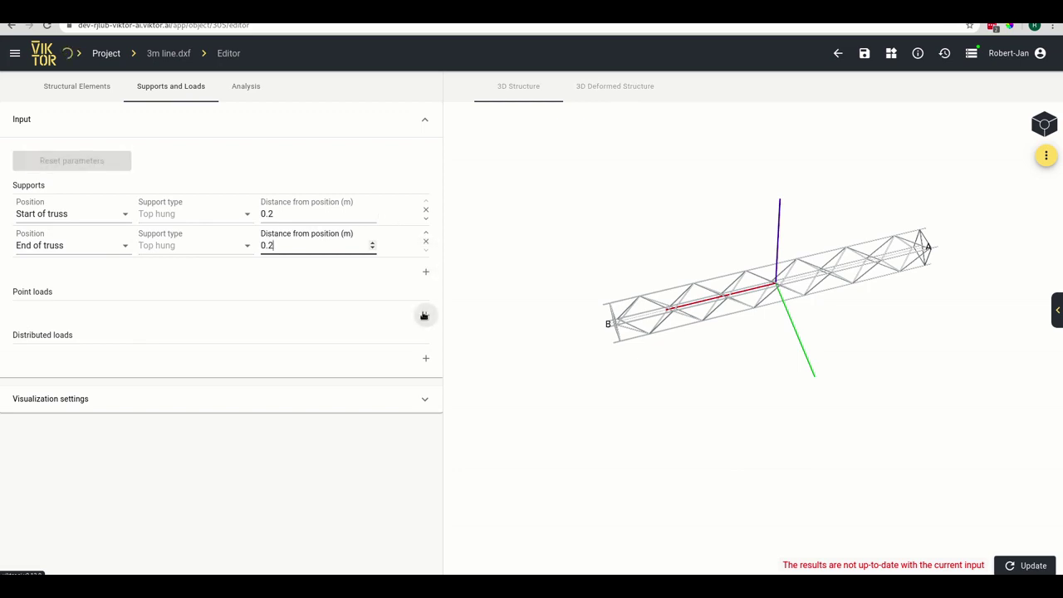
Step: Add a 100 kg point load and set its distance from the start
{"action": "left_click", "coordinate": [425, 315]}
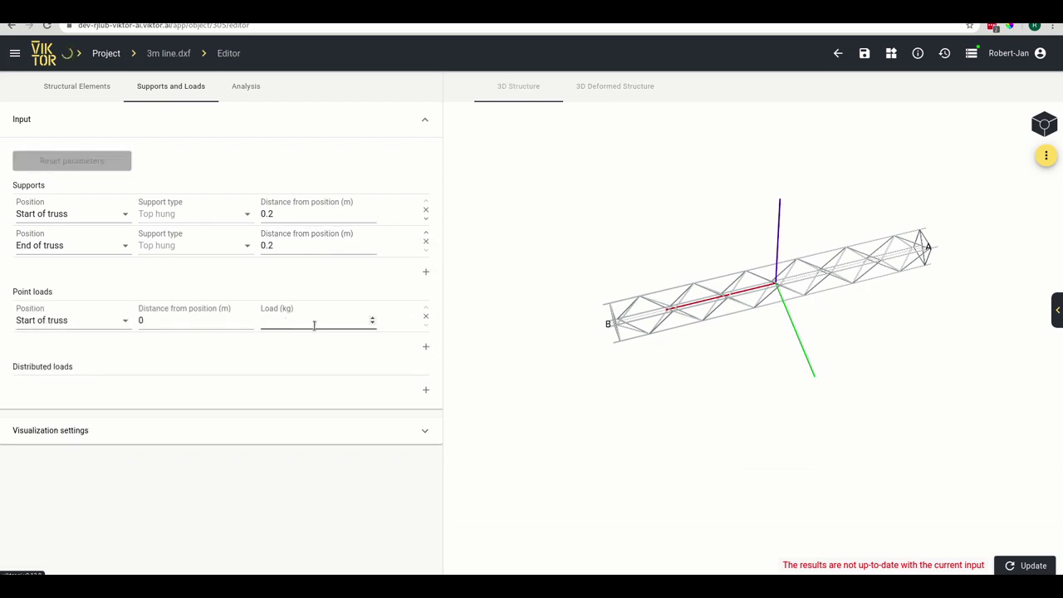
{"action": "left_click", "coordinate": [314, 325]}
{"action": "type", "text": "100"}
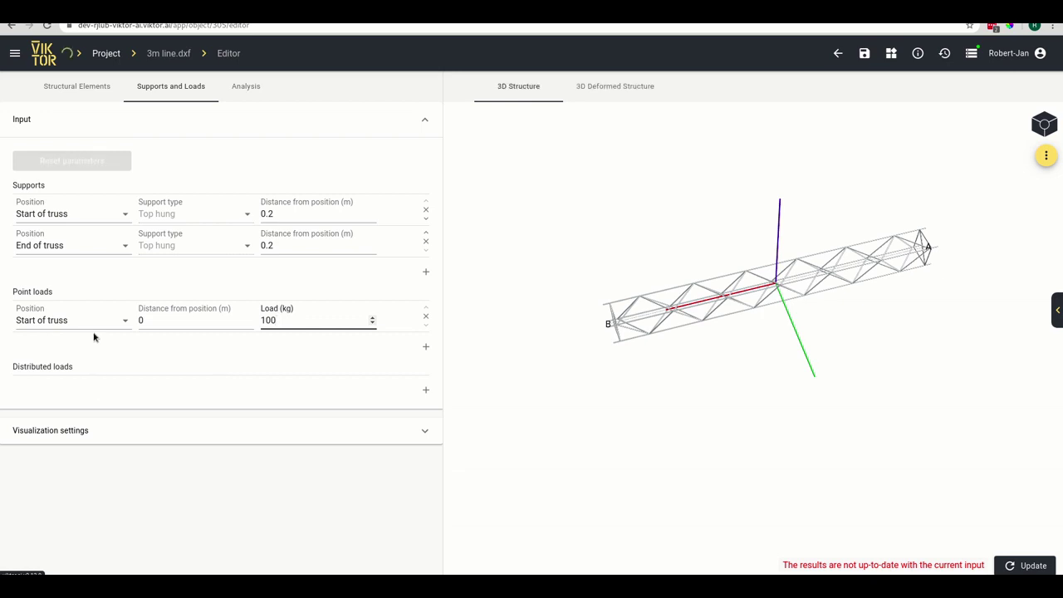
{"action": "left_click", "coordinate": [204, 319]}
{"action": "type", "text": "1."}
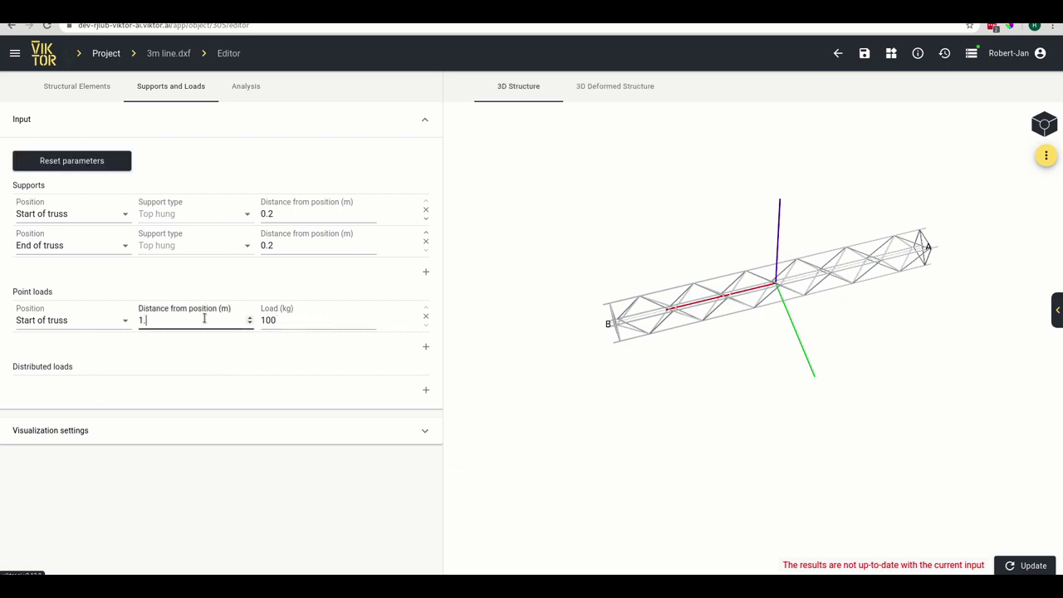
{"action": "type", "text": "5"}
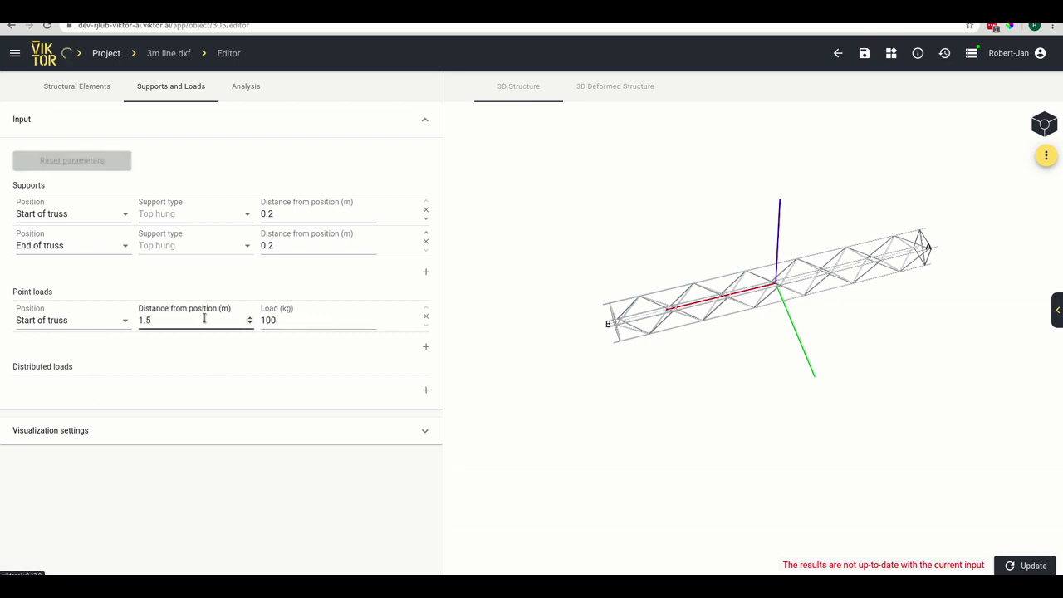
Step: Add a distributed load at distance 0, length 1 m, spacing 0.1, intensity 200 kg/m
{"action": "left_click", "coordinate": [424, 398]}
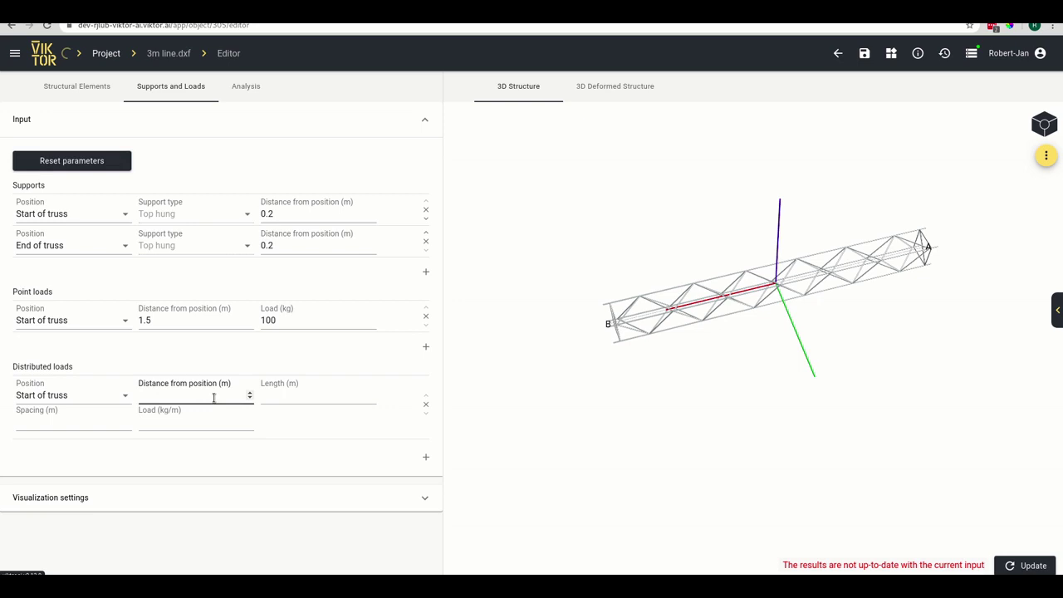
{"action": "type", "text": "0"}
{"action": "key", "text": "Tab"}
{"action": "type", "text": "1"}
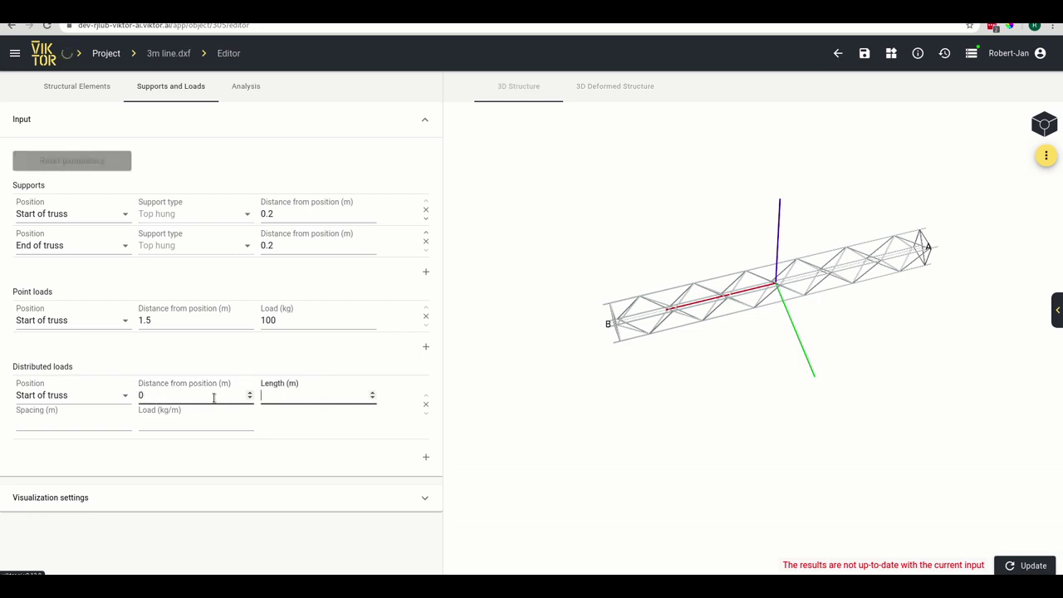
{"action": "left_click", "coordinate": [57, 422]}
{"action": "type", "text": "0."}
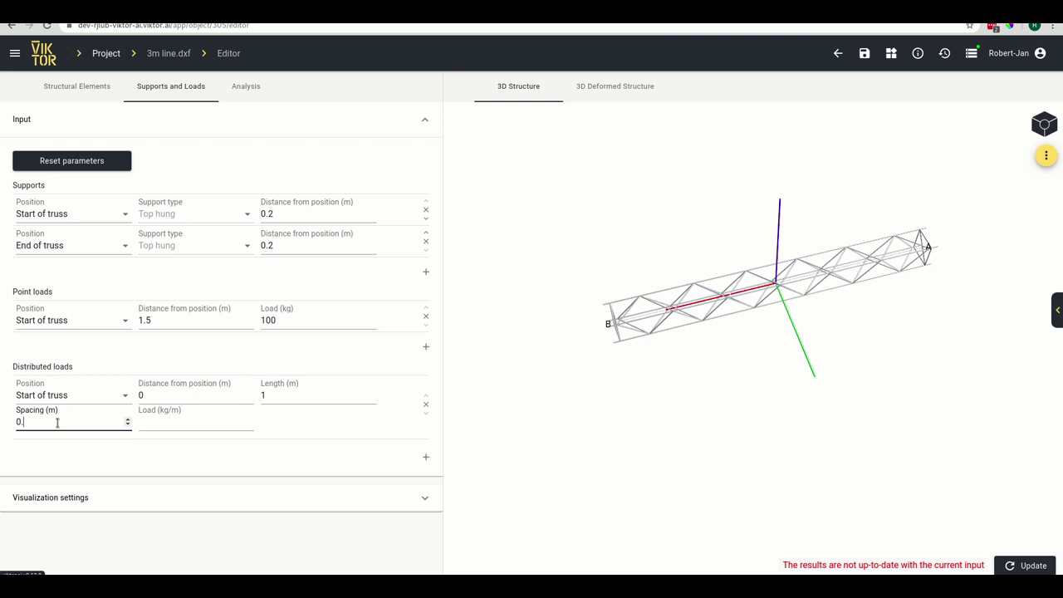
{"action": "type", "text": "1"}
{"action": "left_click", "coordinate": [164, 420]}
{"action": "type", "text": "1"}
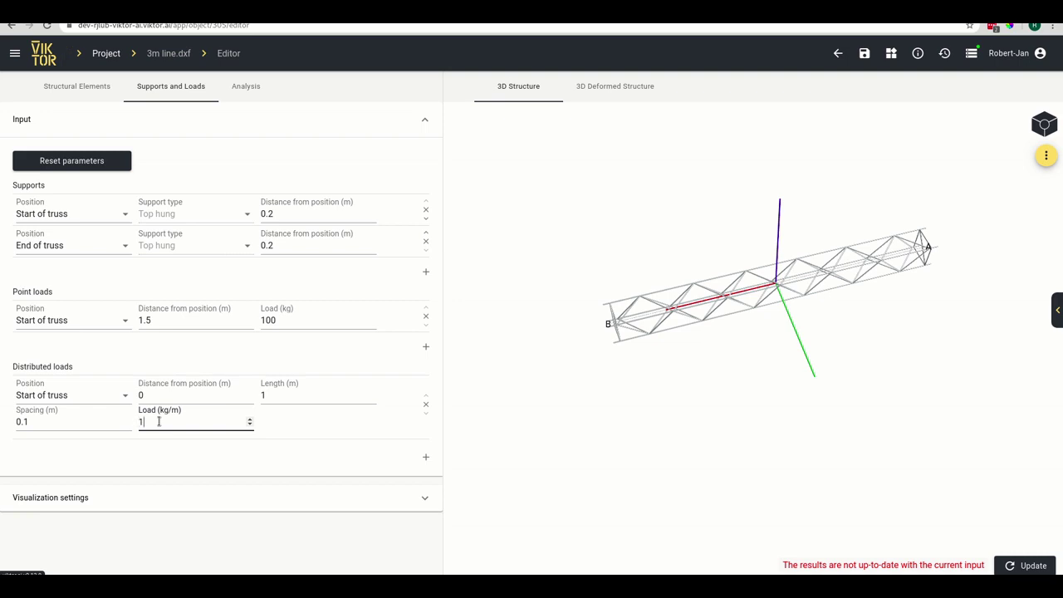
{"action": "key", "text": "BackSpace"}
{"action": "type", "text": "00"}
Step: Update so the 3D view shows the 200 kg/m distributed and 100 kg point loads
{"action": "left_click", "coordinate": [1026, 565]}
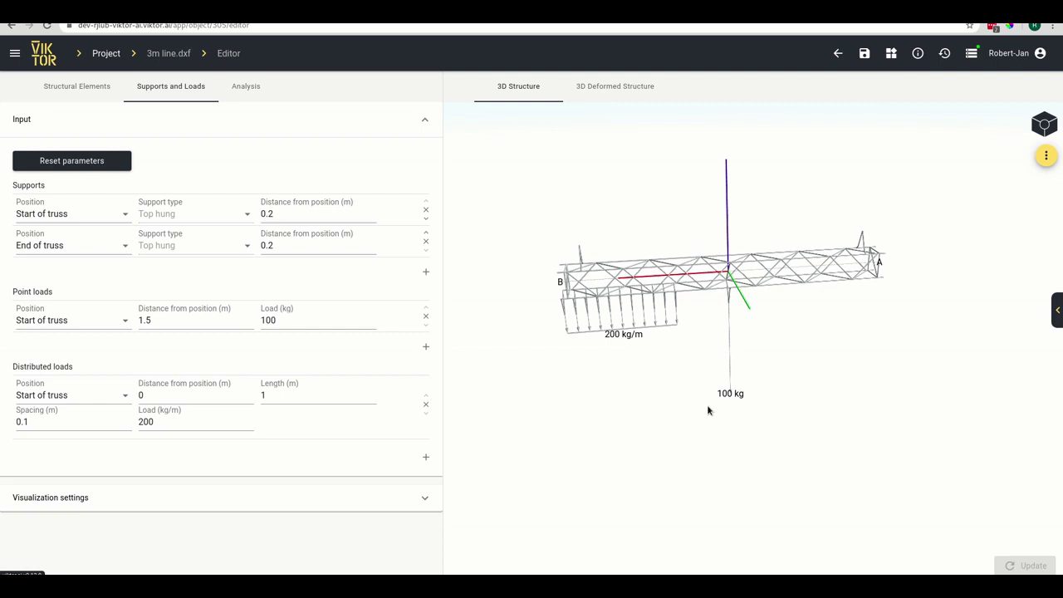
Step: Compute the 3D Deformed Structure results: max unity check 0.262, max deflection 3.0876 mm
{"action": "left_click", "coordinate": [592, 93]}
{"action": "left_click", "coordinate": [1043, 568]}
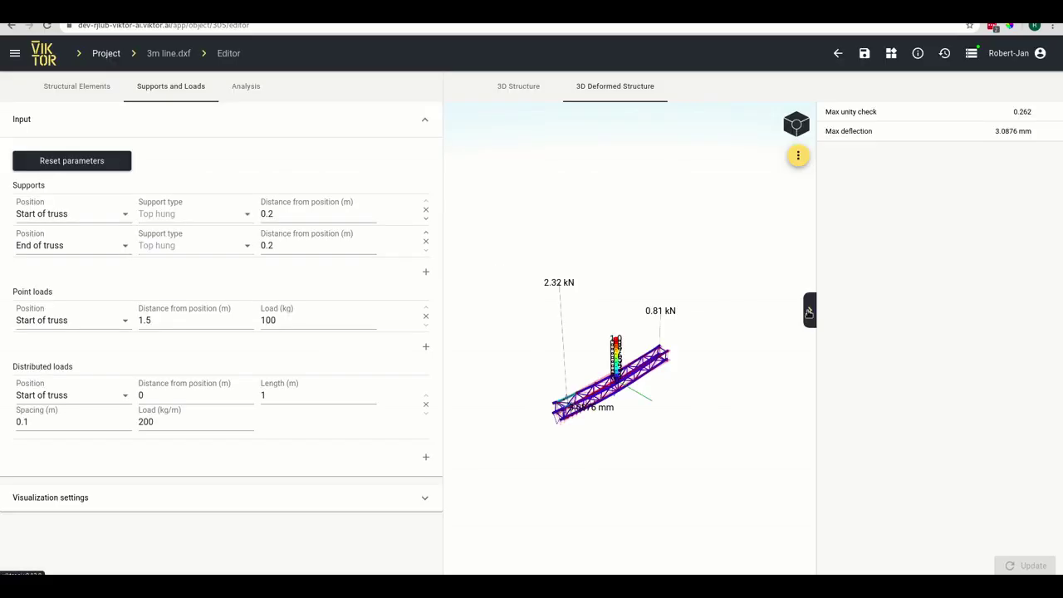
{"action": "left_click_drag", "start_coordinate": [645, 436], "coordinate": [643, 380]}
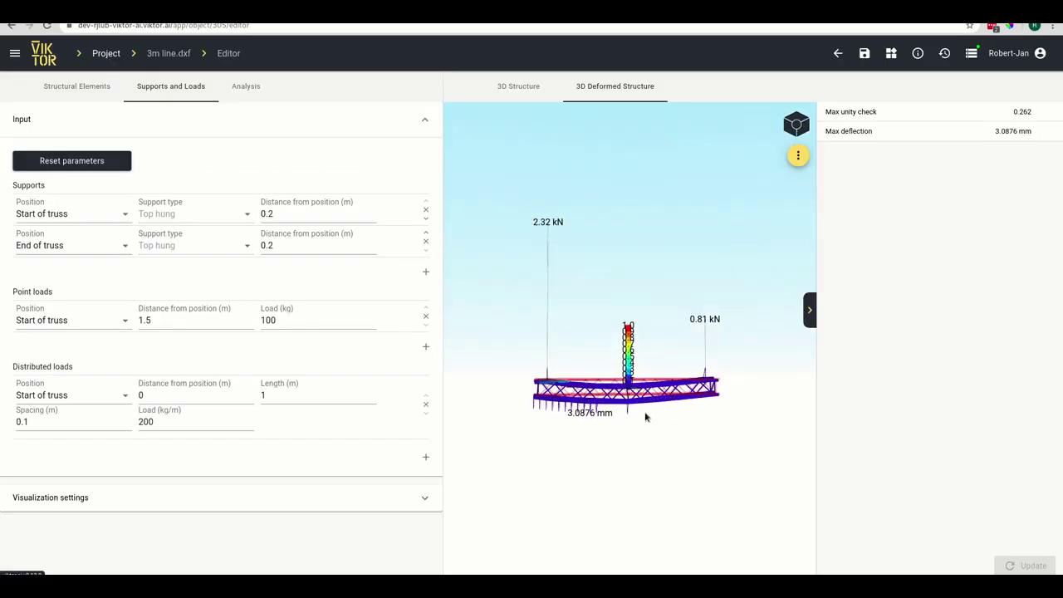
{"action": "left_click", "coordinate": [810, 309]}
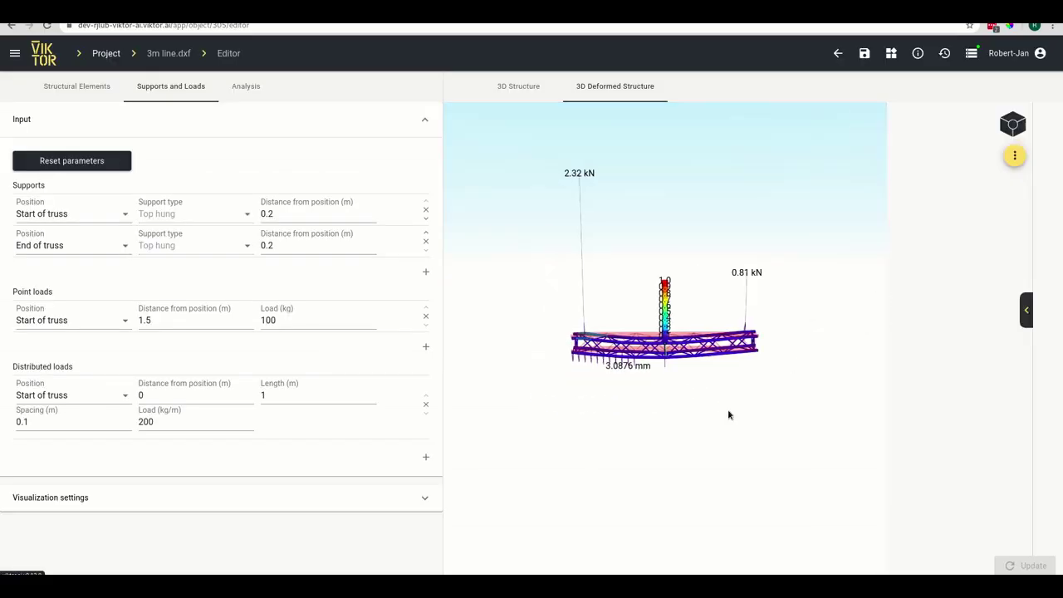
{"action": "mouse_move", "coordinate": [792, 356]}
{"action": "left_mouse_down"}
{"action": "mouse_move", "coordinate": [752, 359]}
{"action": "mouse_move", "coordinate": [711, 346]}
{"action": "mouse_move", "coordinate": [700, 372]}
{"action": "mouse_move", "coordinate": [646, 377]}
{"action": "left_mouse_up"}
{"action": "left_click", "coordinate": [258, 99]}
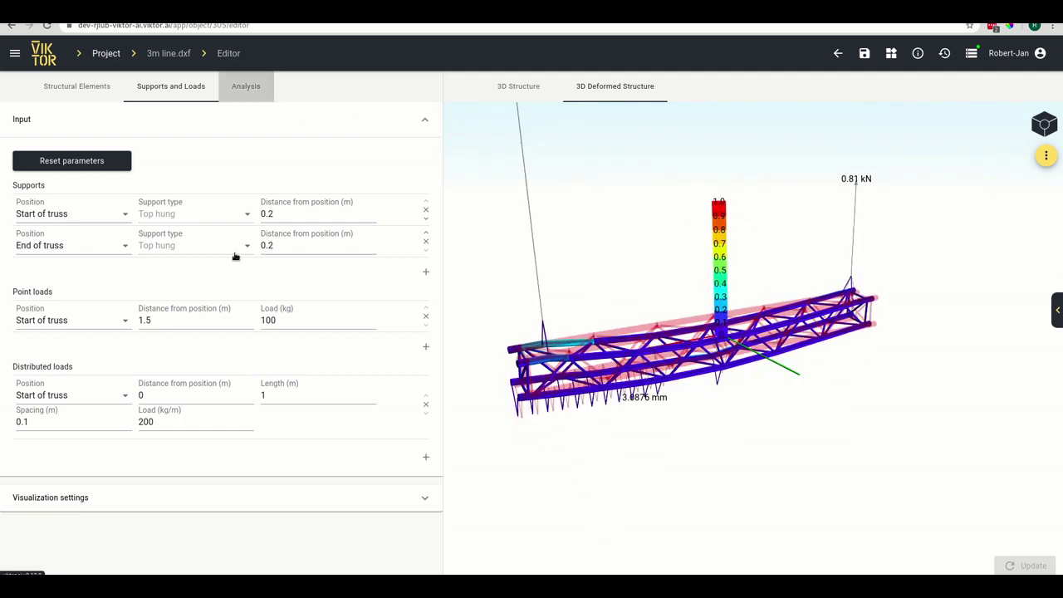
Step: Set the deformation emphasizer to 100, colour members with the Relative scheme, and recompute
{"action": "left_click", "coordinate": [425, 240]}
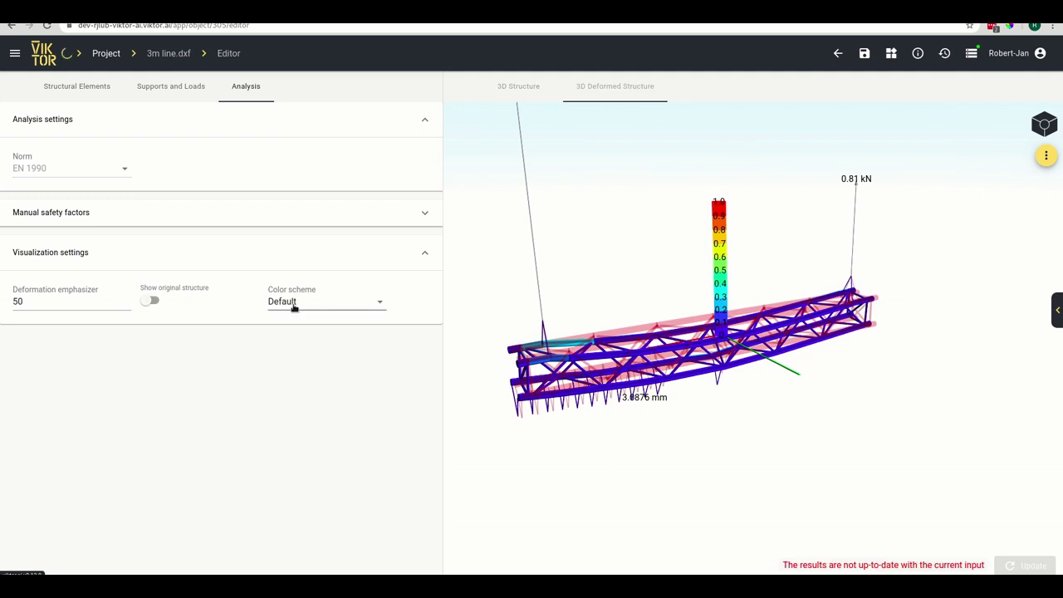
{"action": "left_click", "coordinate": [60, 297]}
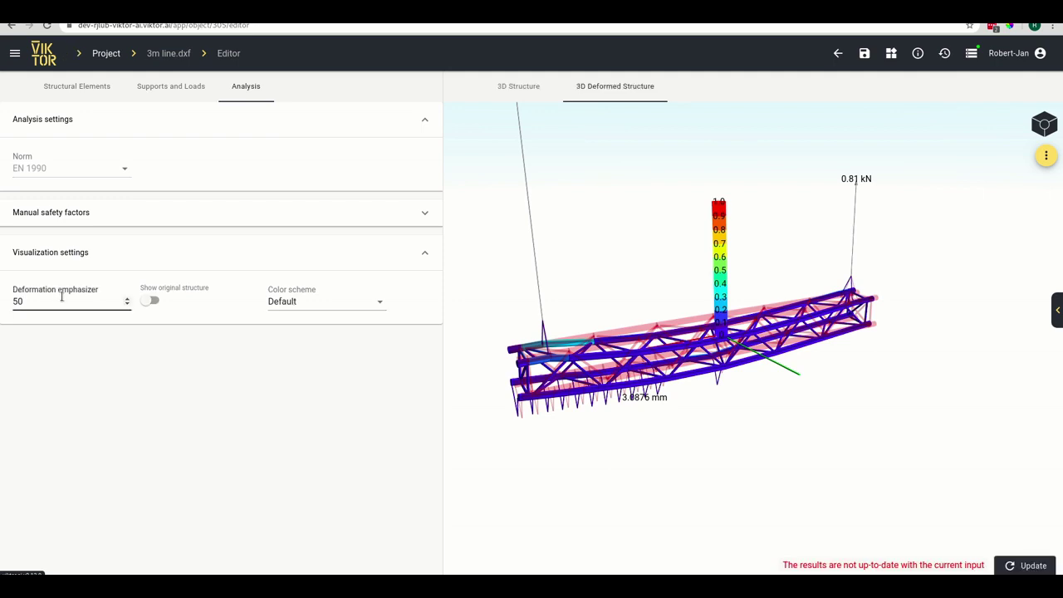
{"action": "type", "text": "100"}
{"action": "left_click", "coordinate": [348, 307]}
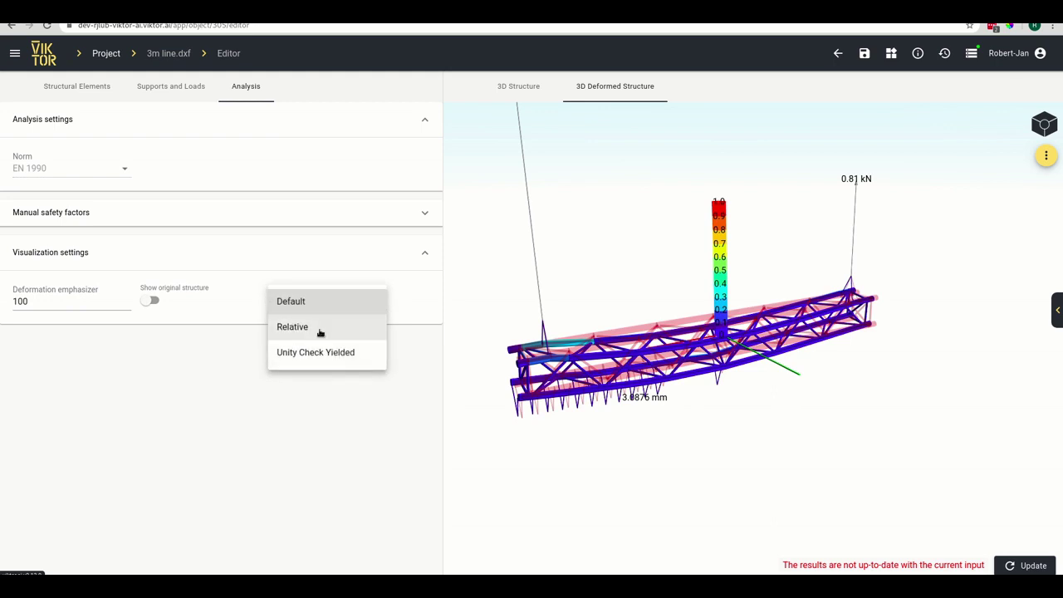
{"action": "left_click", "coordinate": [320, 329]}
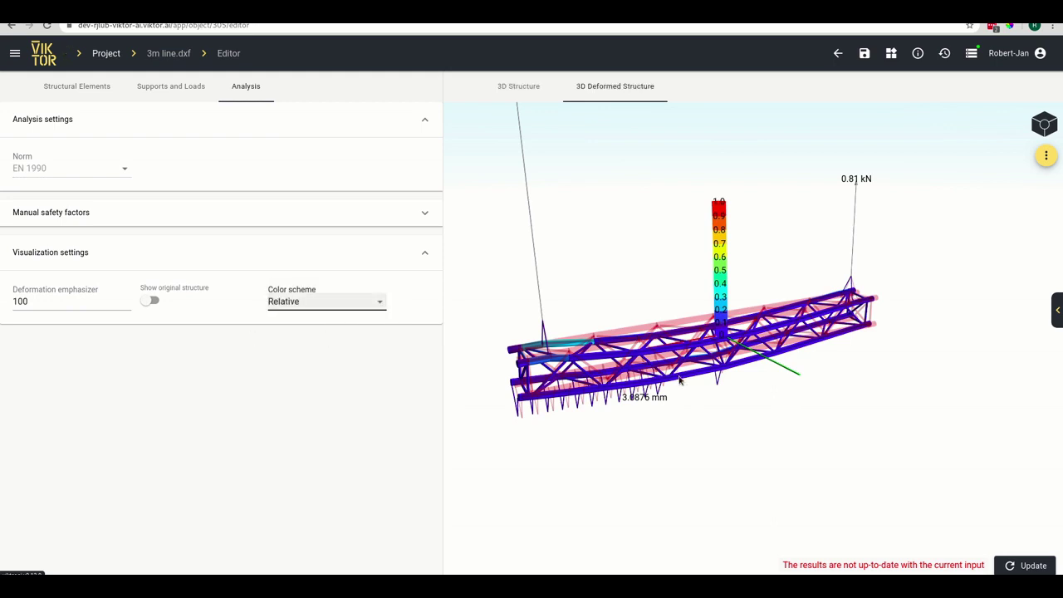
{"action": "left_click_drag", "start_coordinate": [677, 375], "coordinate": [664, 366]}
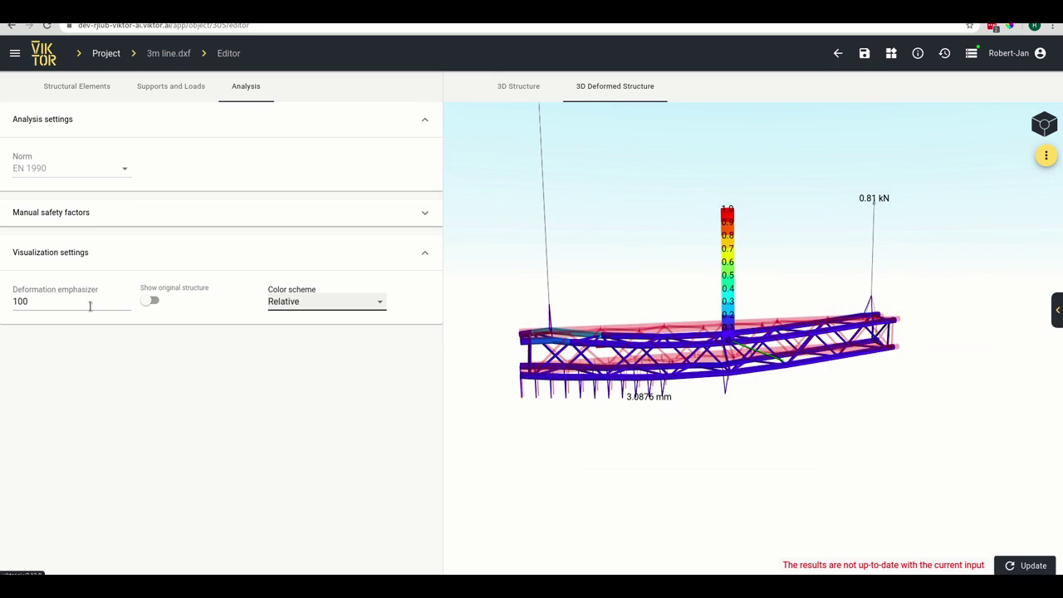
{"action": "left_click_drag", "start_coordinate": [55, 303], "coordinate": [17, 301]}
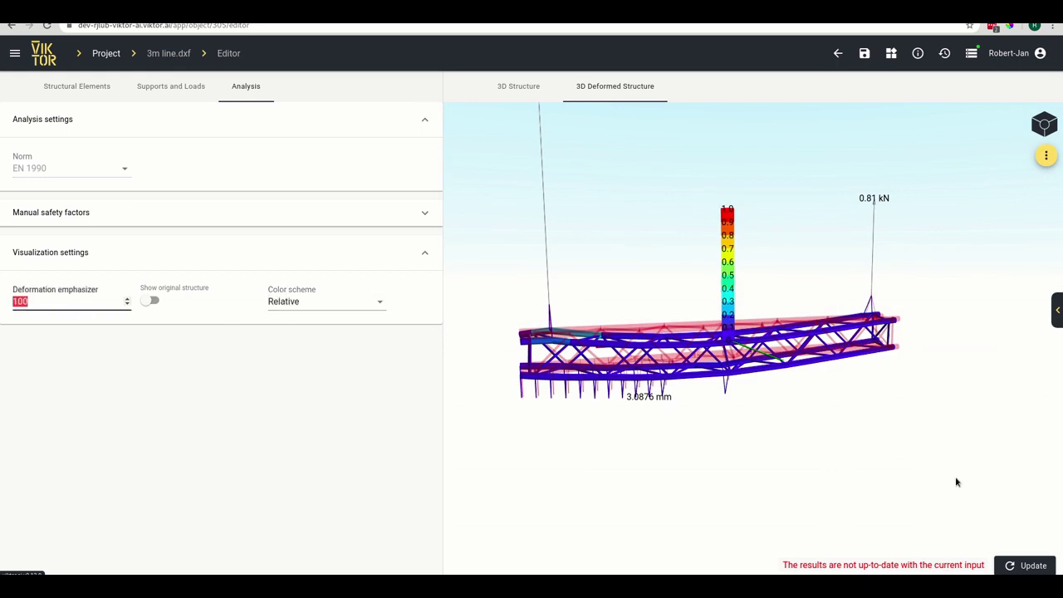
{"action": "left_click", "coordinate": [1026, 566]}
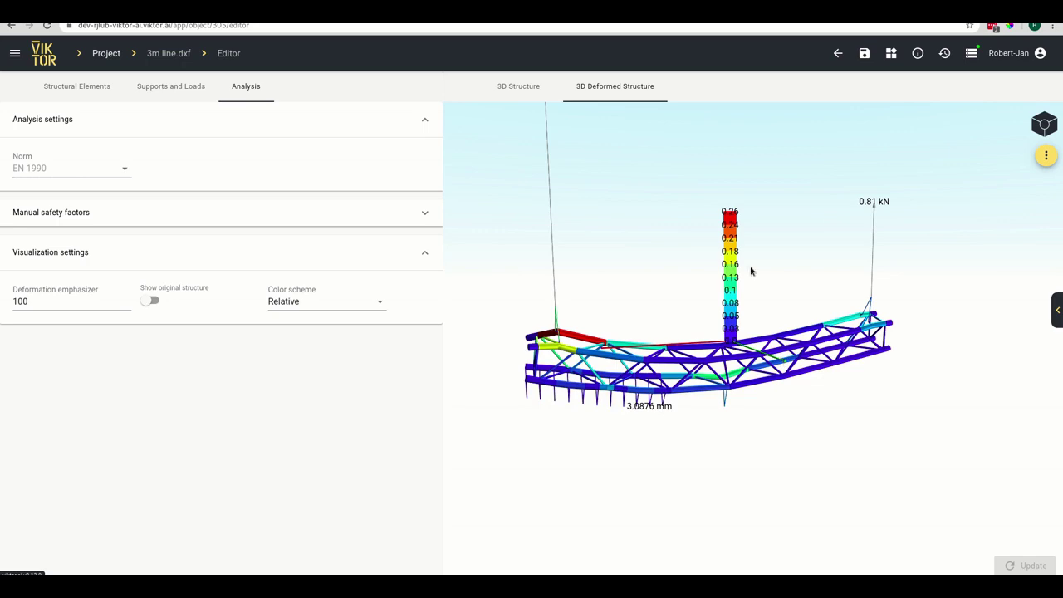
{"action": "mouse_move", "coordinate": [735, 223]}
{"action": "left_mouse_down"}
{"action": "mouse_move", "coordinate": [776, 396]}
{"action": "mouse_move", "coordinate": [790, 364]}
{"action": "mouse_move", "coordinate": [718, 358]}
{"action": "mouse_move", "coordinate": [802, 367]}
{"action": "left_mouse_up"}
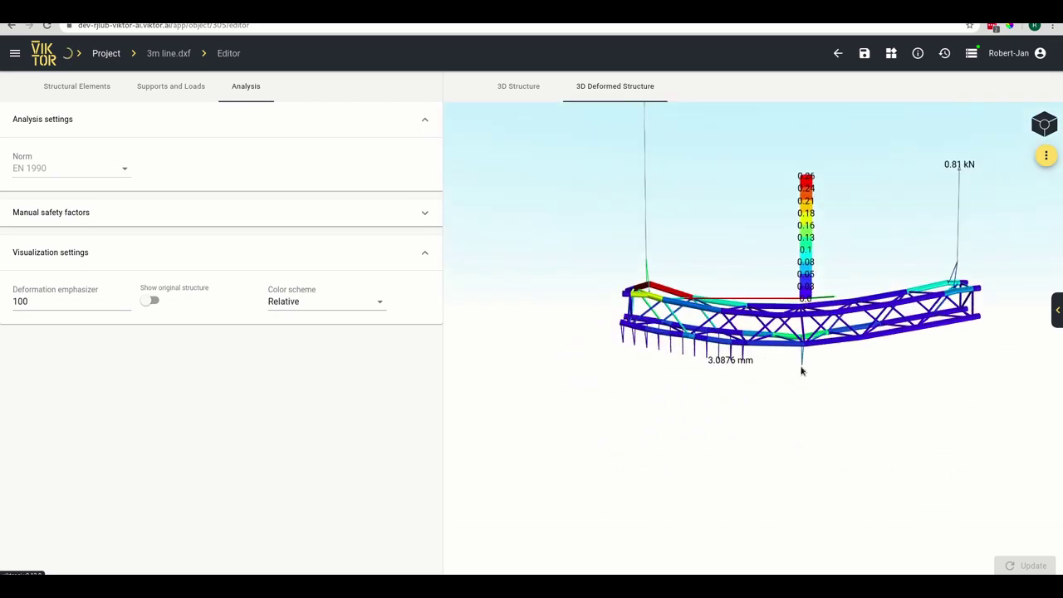
{"action": "left_click", "coordinate": [47, 296]}
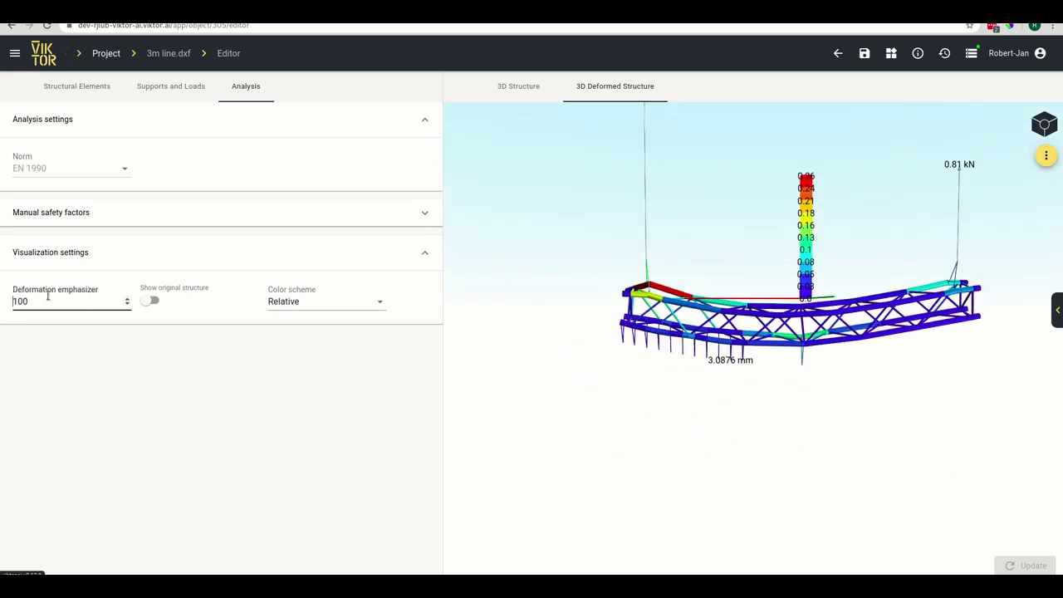
{"action": "left_click_drag", "start_coordinate": [600, 316], "coordinate": [572, 358]}
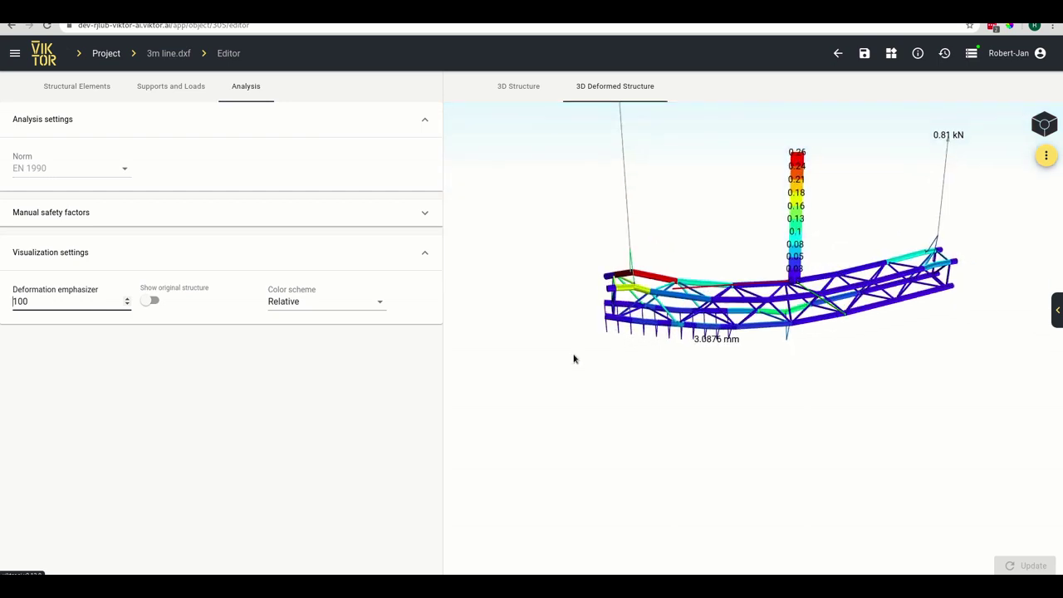
{"action": "left_click", "coordinate": [40, 300]}
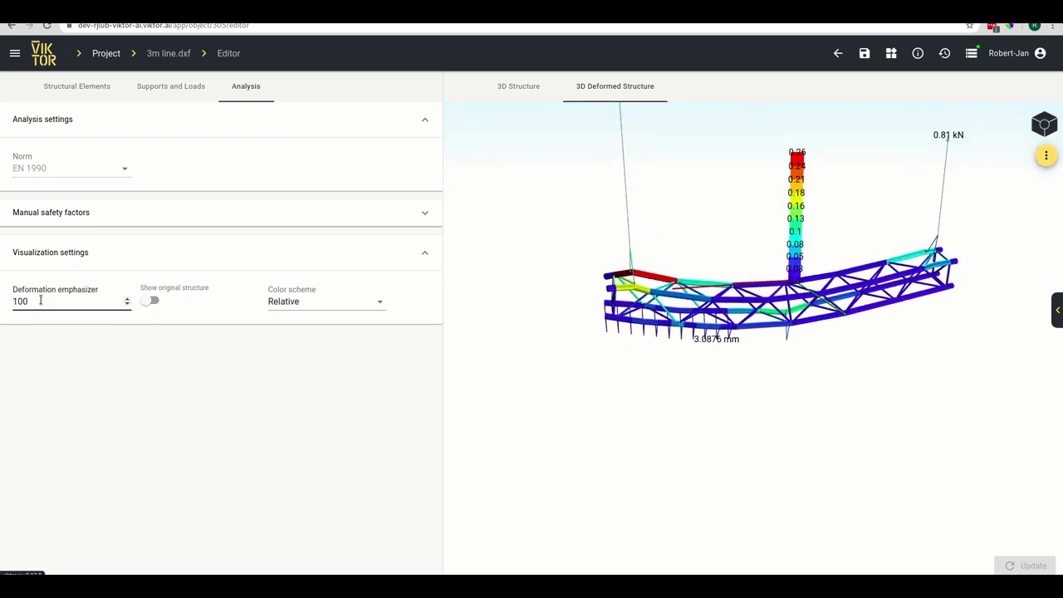